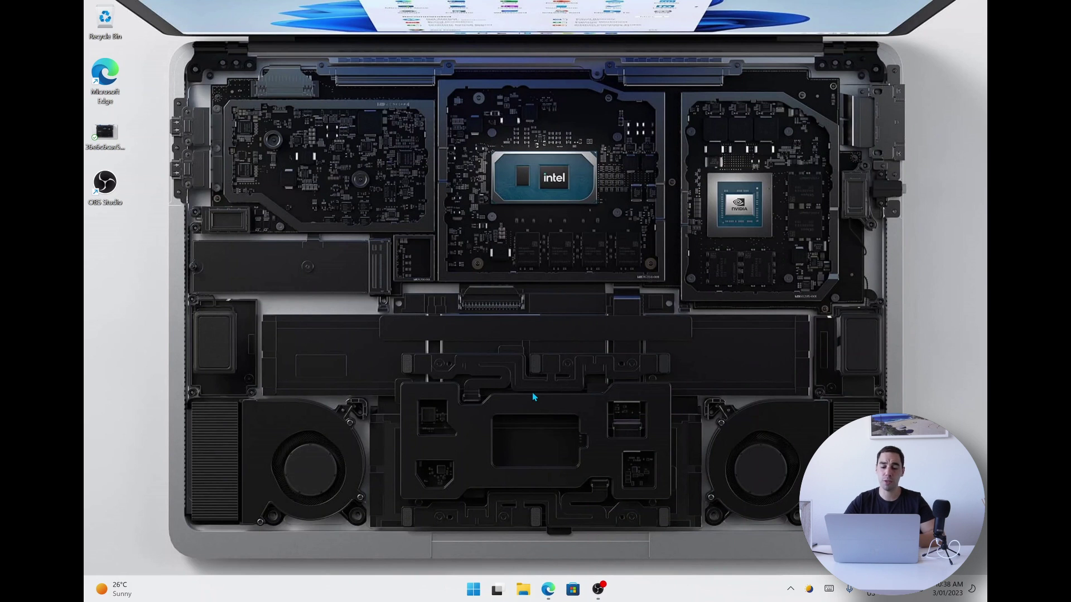
Open Edge, search for 'google chromw download', and follow the Download Google Chrome result.
left_click(547, 589)
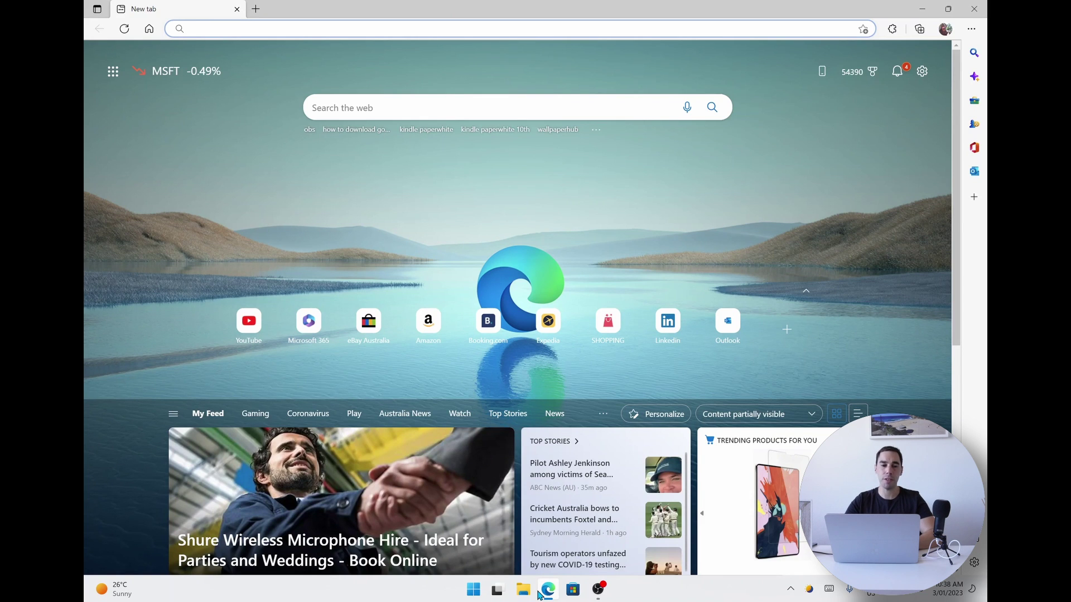
type("goog")
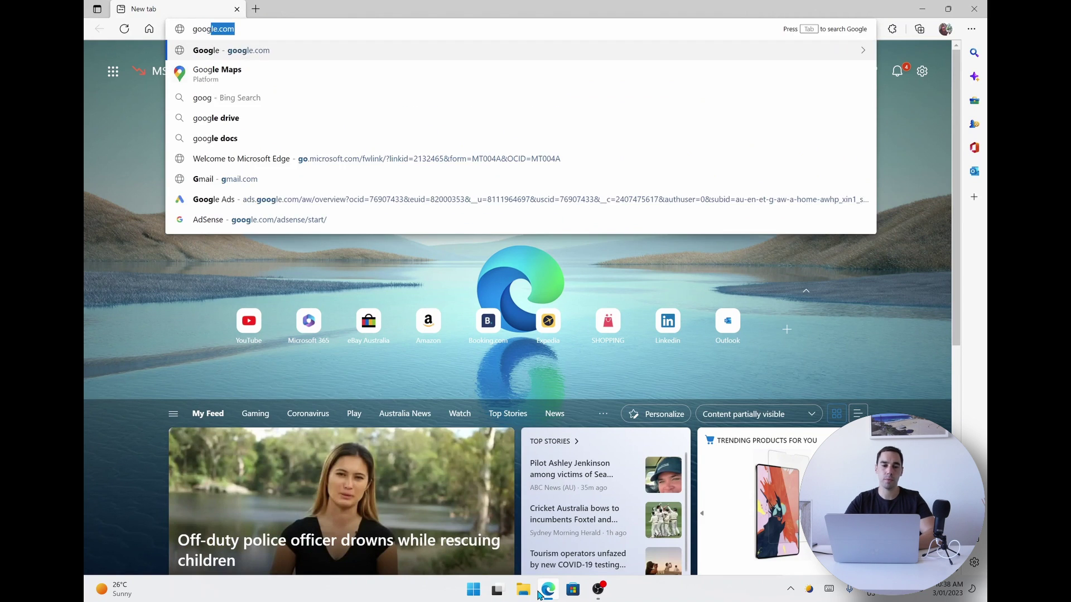
type("le chromw down")
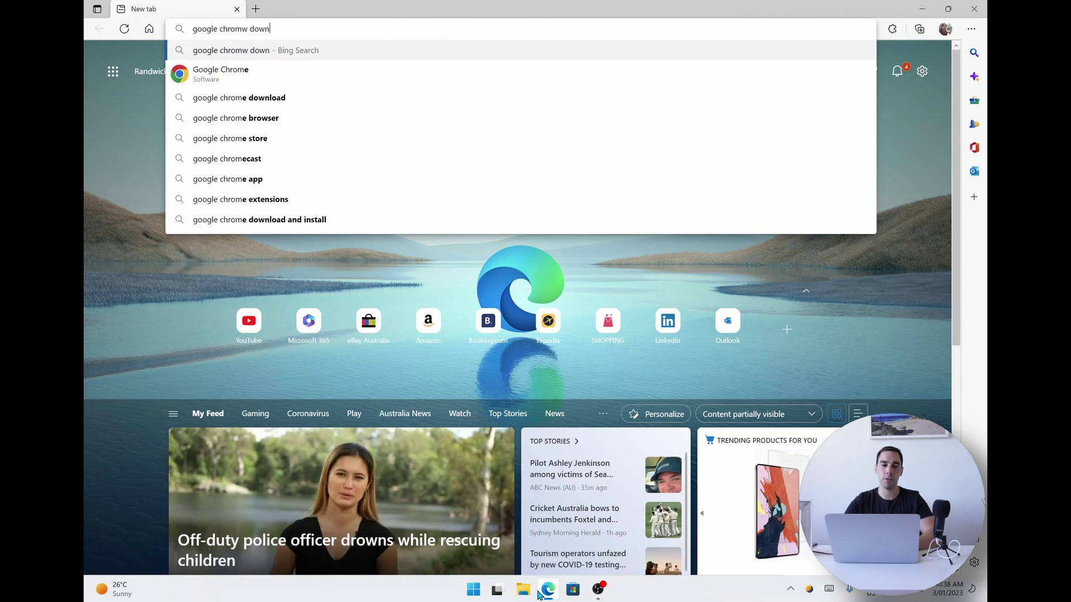
type("load")
key("Return")
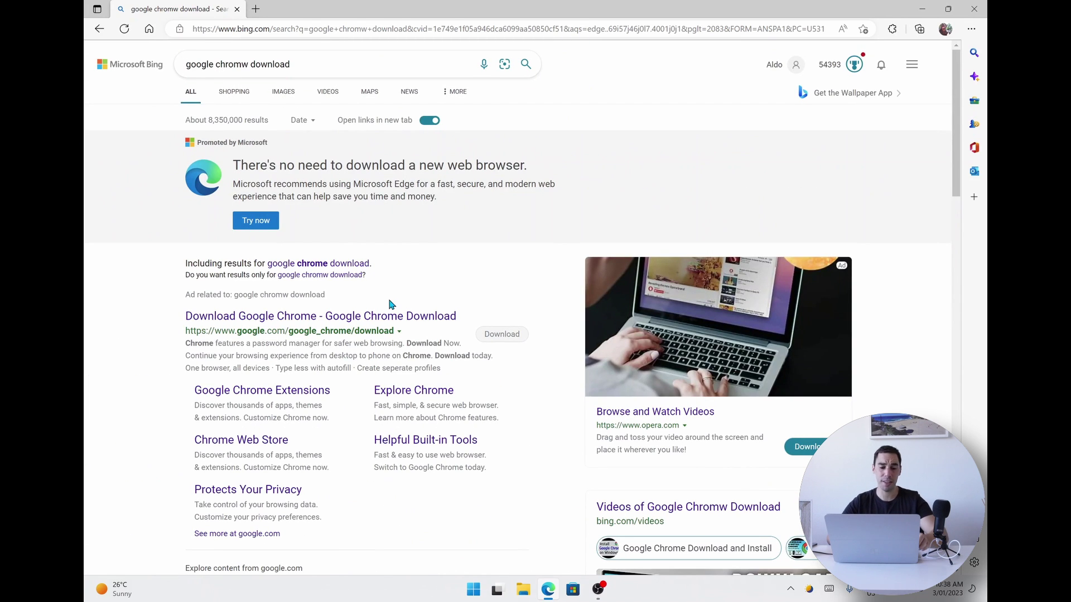
scroll(389, 303, "down", 3)
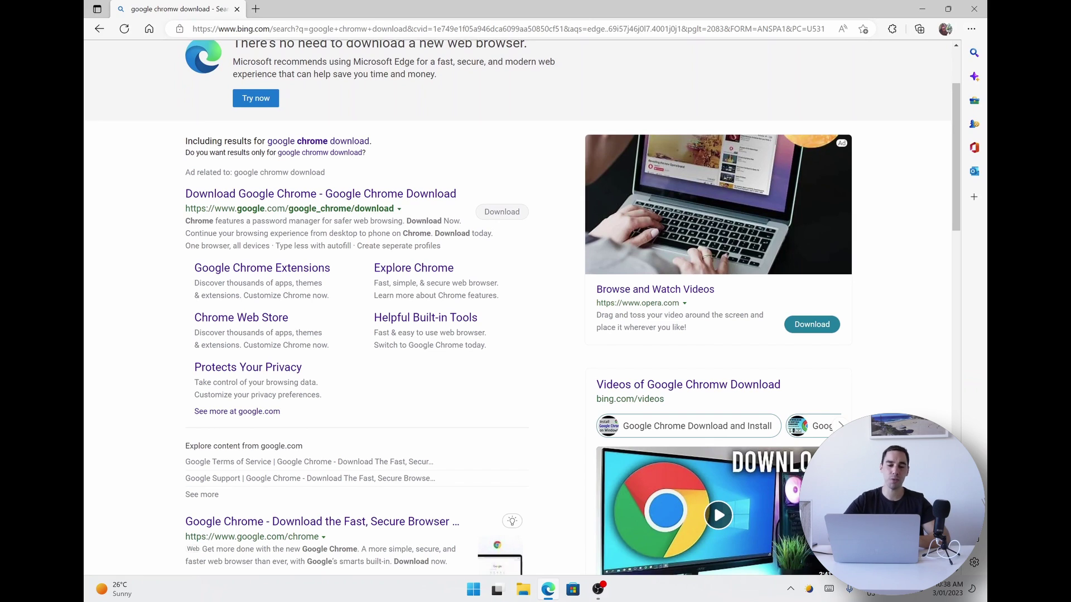
left_click(279, 197)
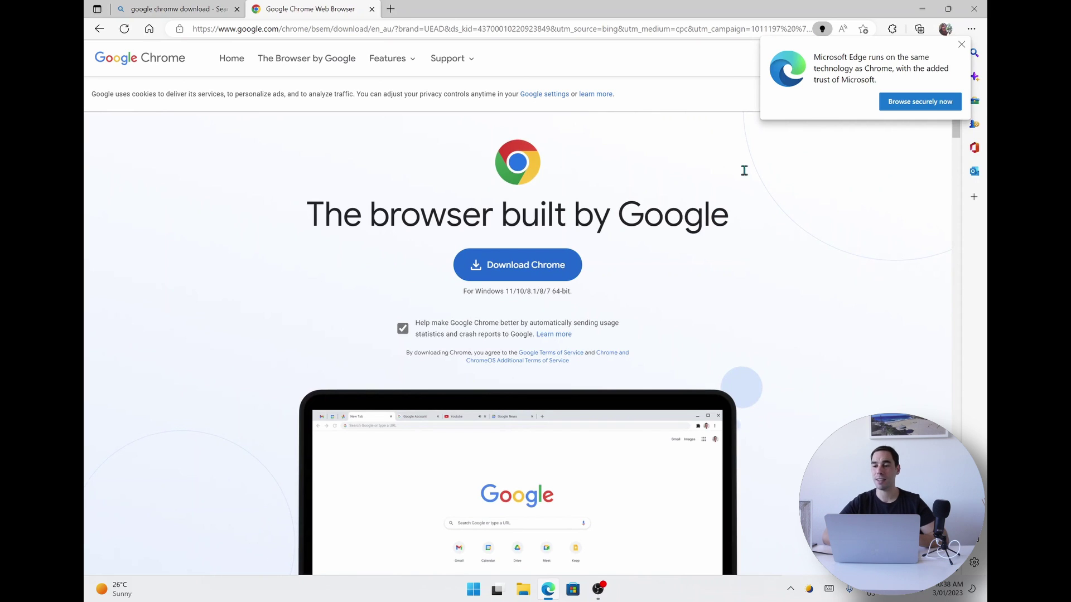
Dismiss the Edge popup, download the Chrome installer, and open File Explorer.
left_click(964, 47)
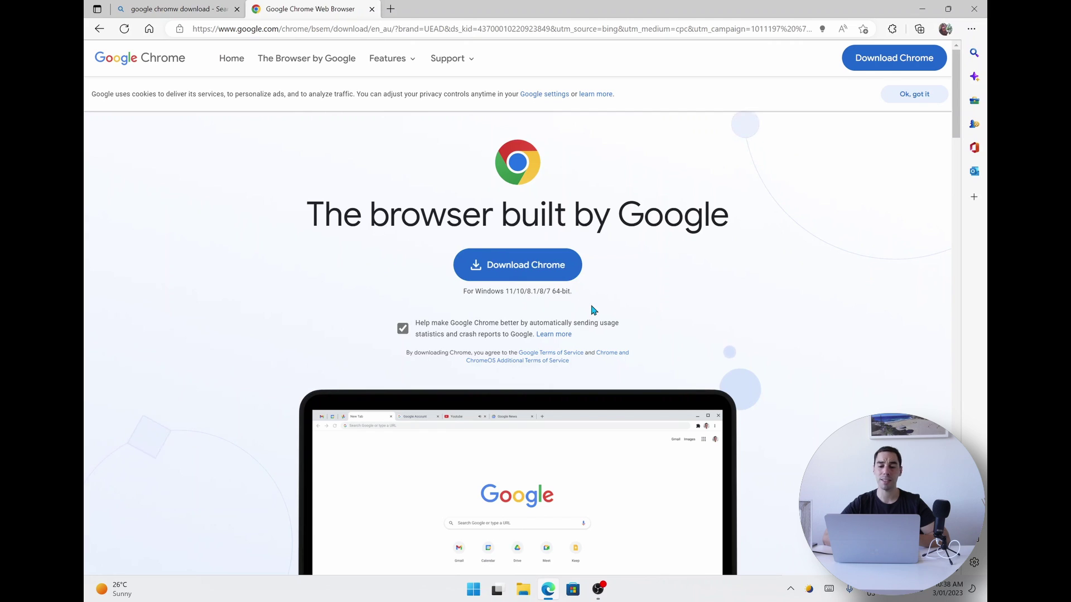
left_click(513, 261)
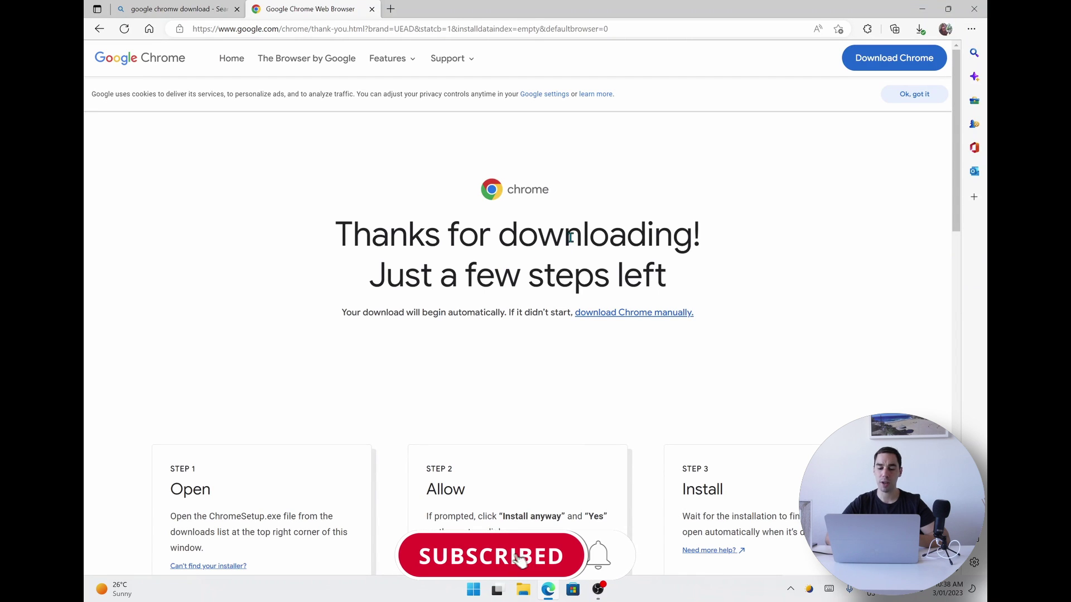
left_click(523, 591)
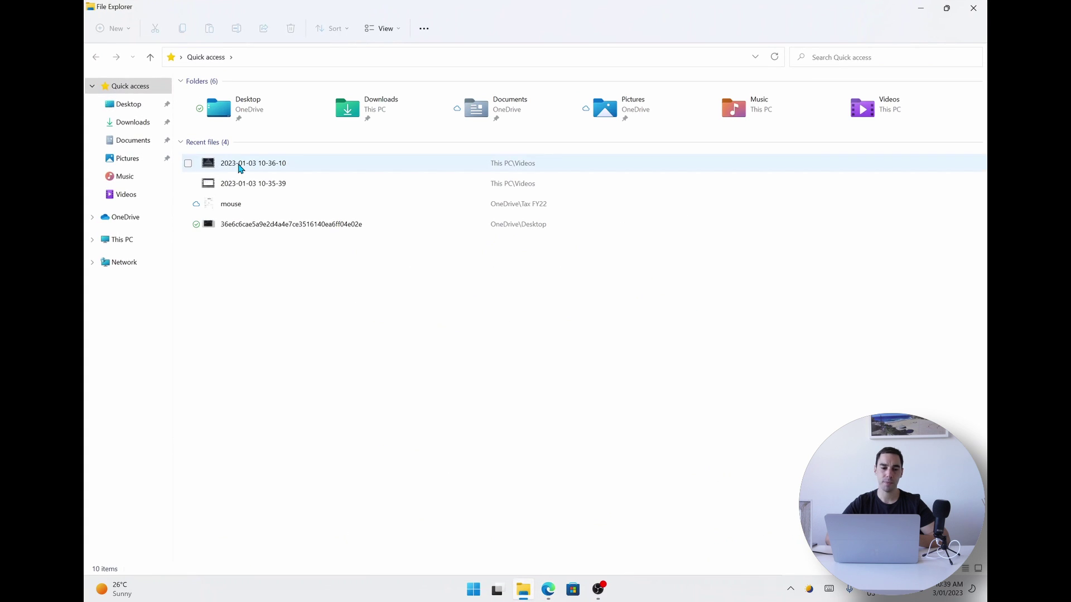
Run ChromeSetup from the Downloads folder to install Chrome.
left_click(121, 126)
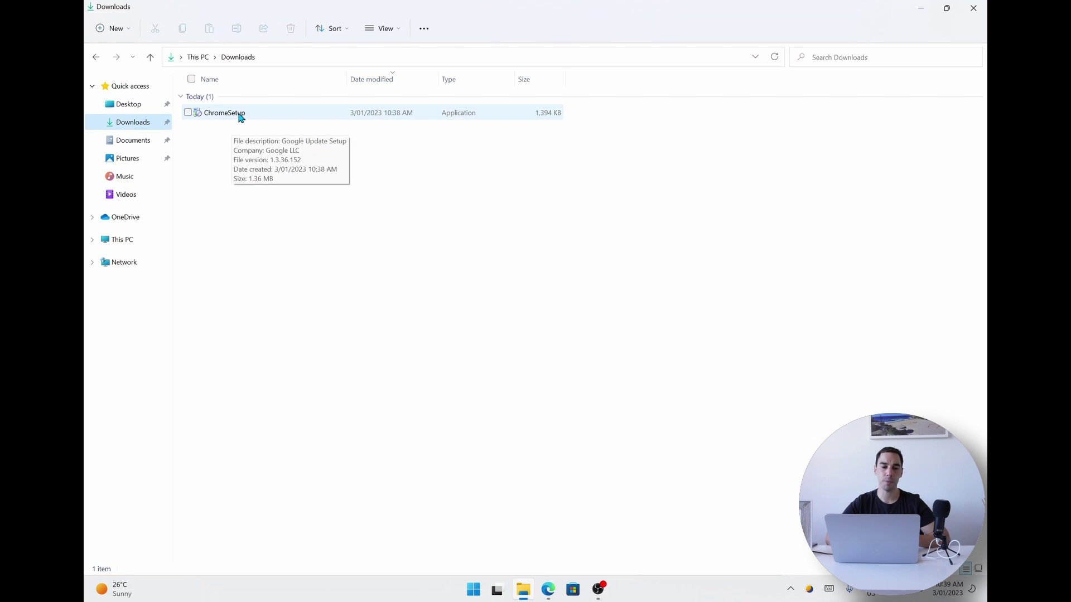
double_click(239, 117)
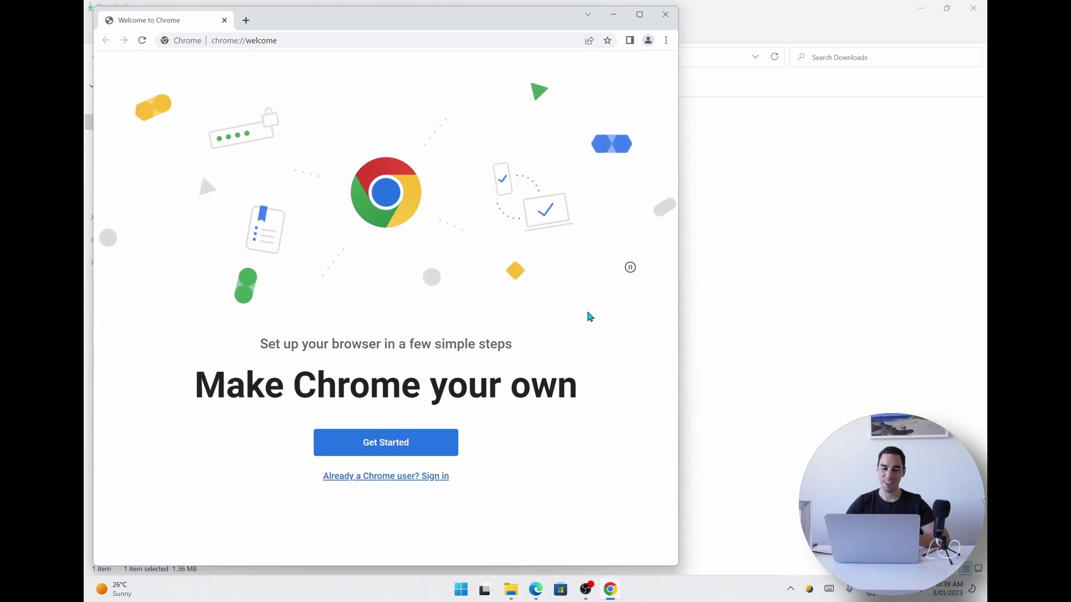
Maximize Chrome and load youtube.com in a new tab.
key("super+Up")
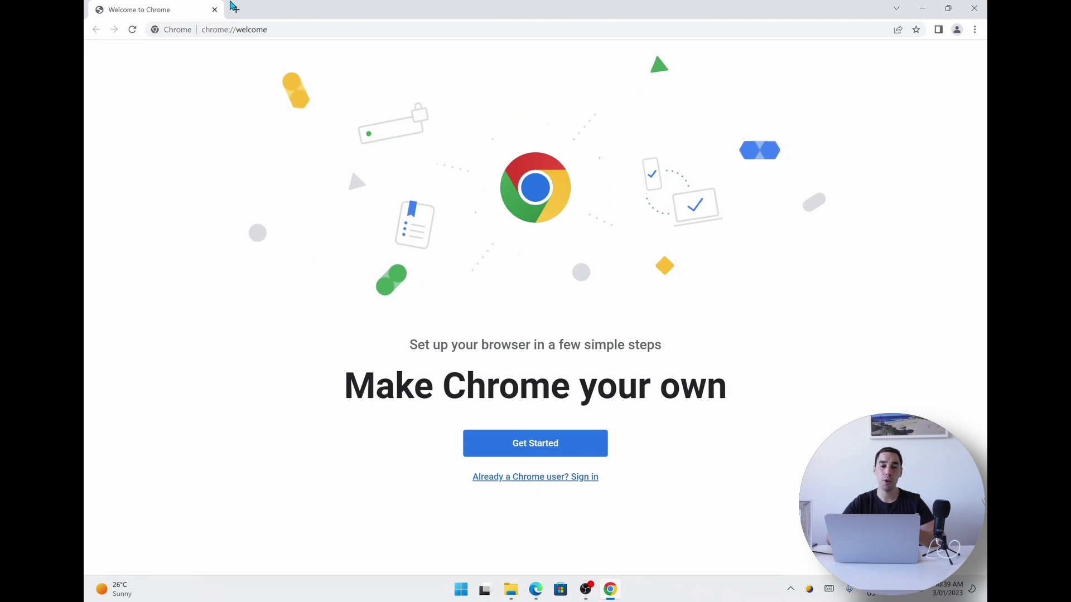
left_click(235, 8)
type("youtu")
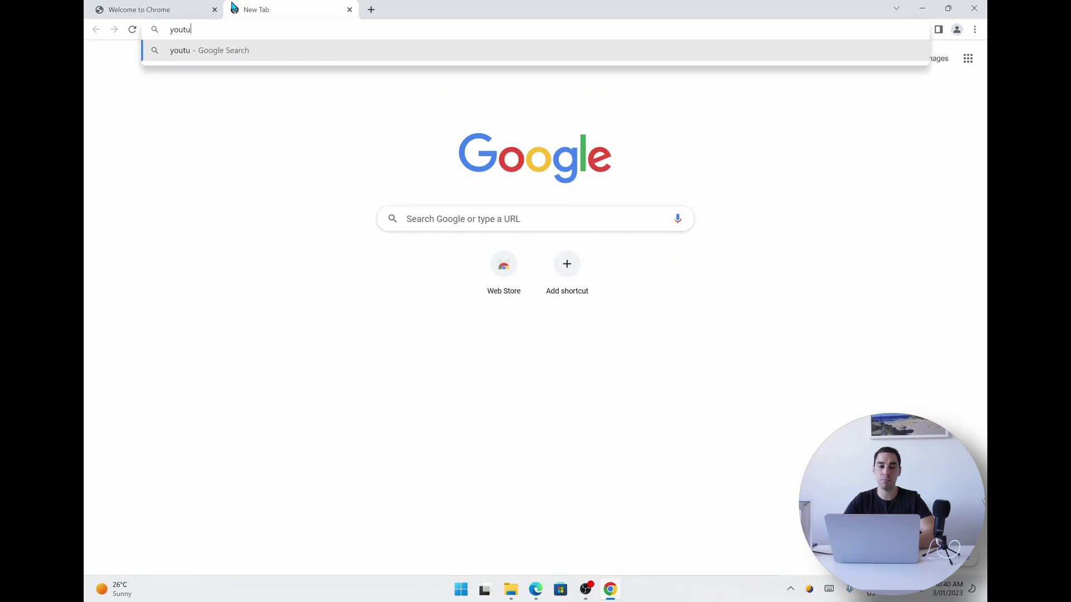
type("be.com")
key("Return")
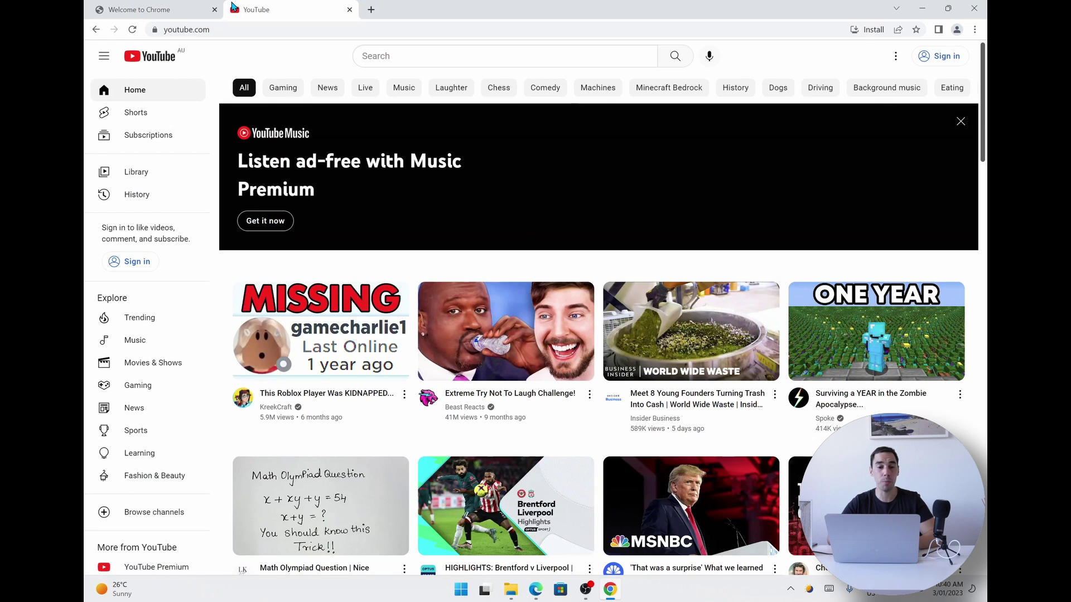
Show the desktop, search the Start menu for 'default', and open Default apps.
key("super+d")
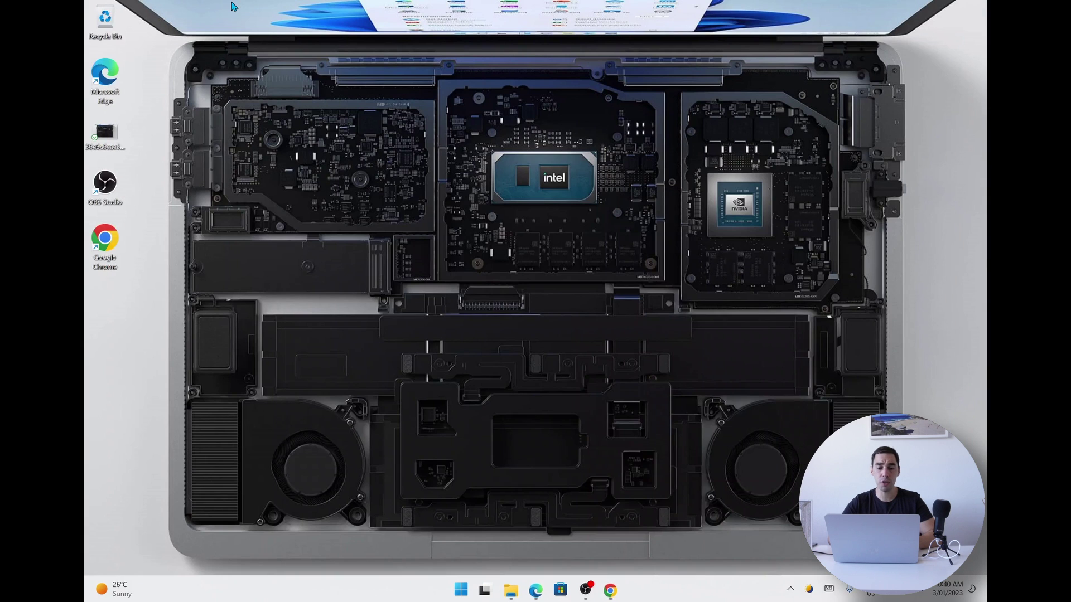
key("super")
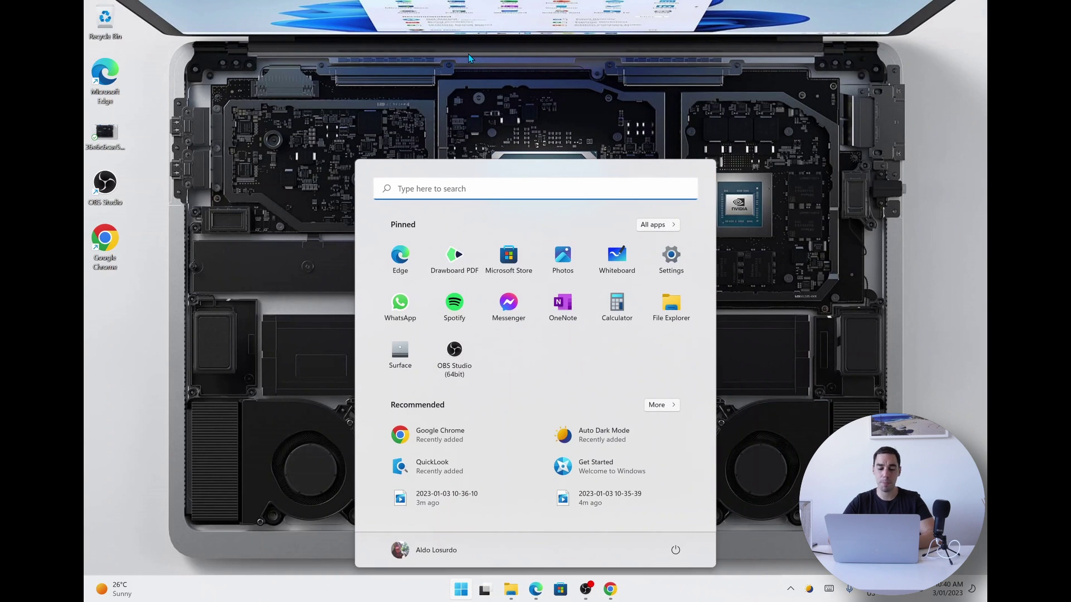
type("default")
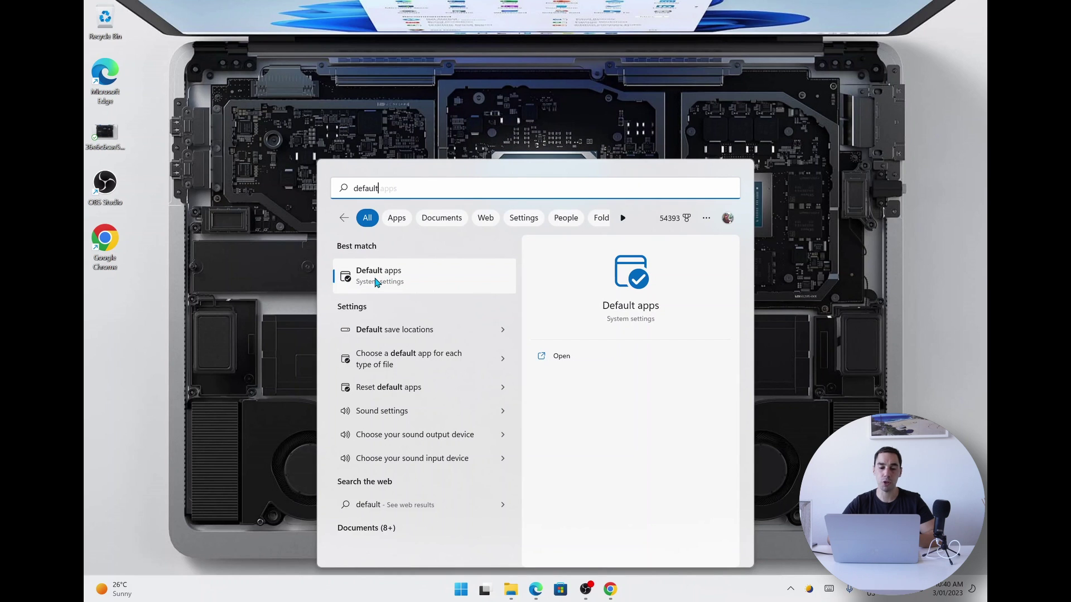
left_click(377, 282)
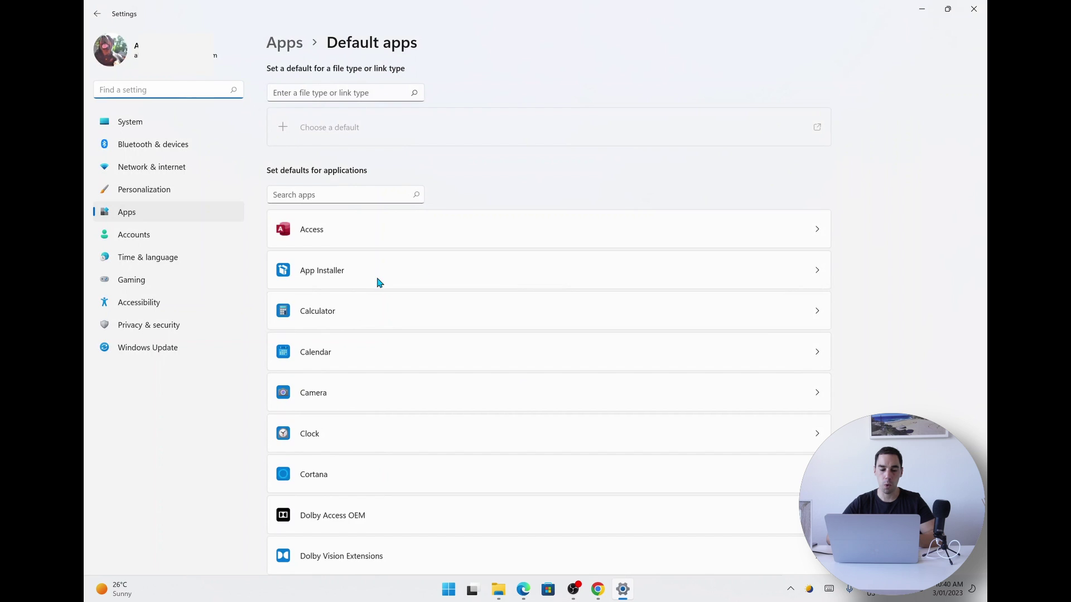
scroll(789, 368, "down", 3)
scroll(788, 368, "down", 2)
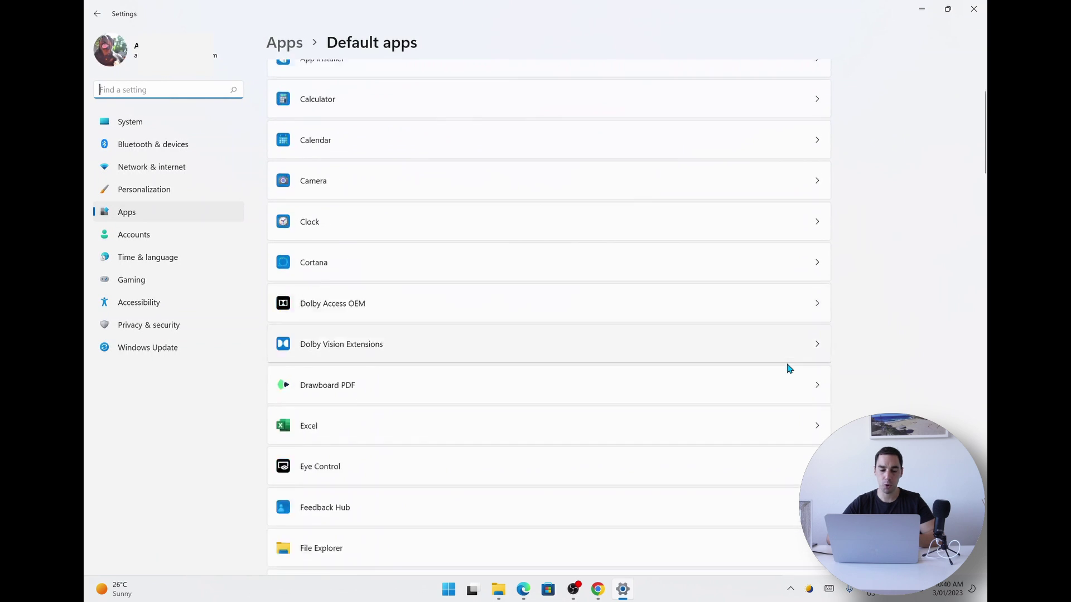
scroll(789, 369, "down", 3)
scroll(789, 368, "down", 2)
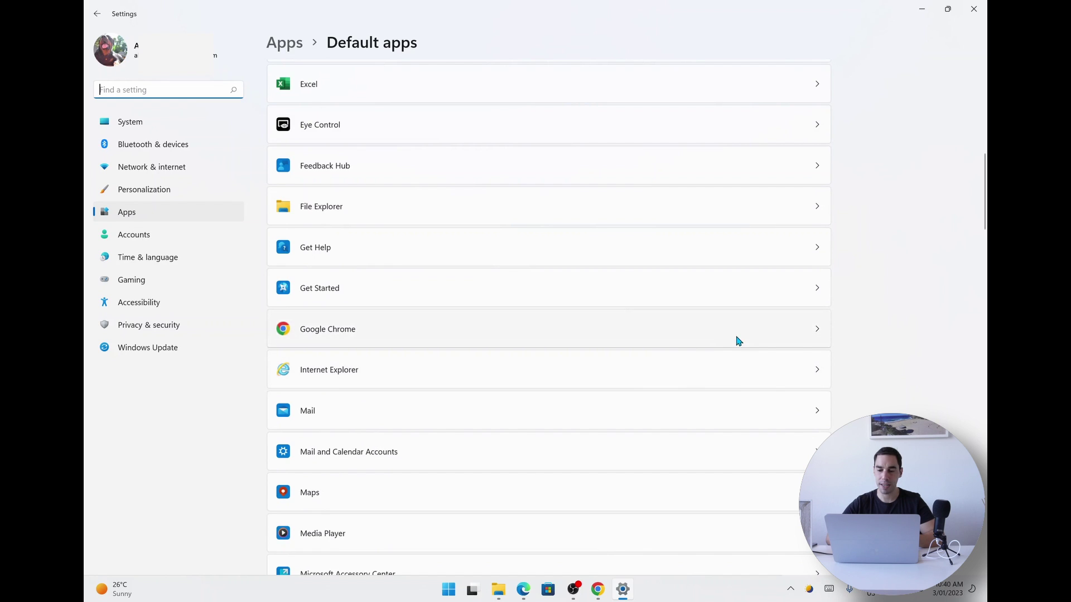
Select Google Chrome in the Default apps list.
left_click(775, 333)
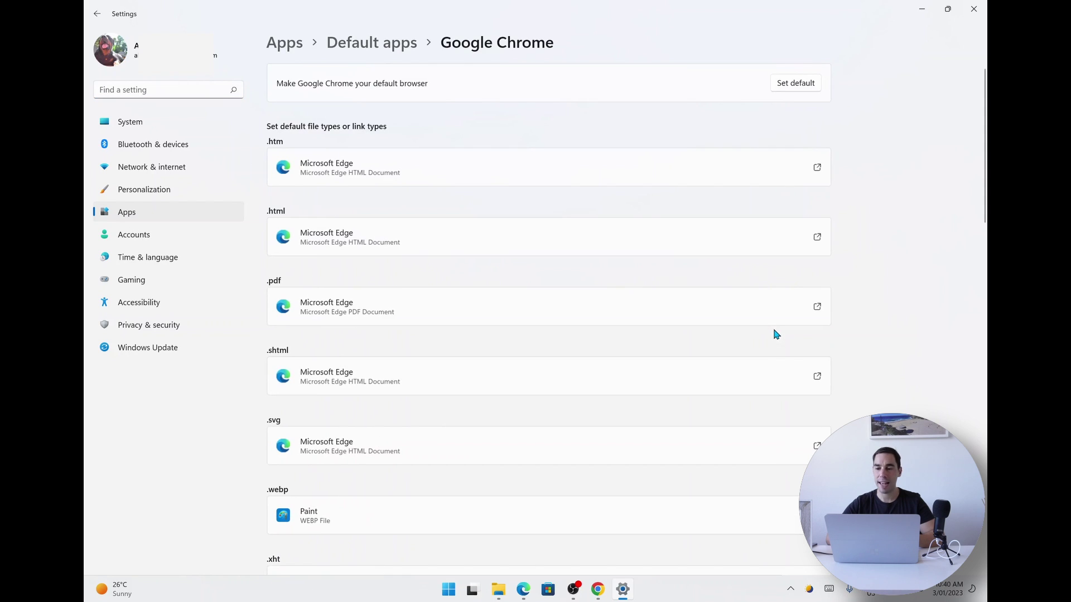
scroll(894, 162, "down", 3)
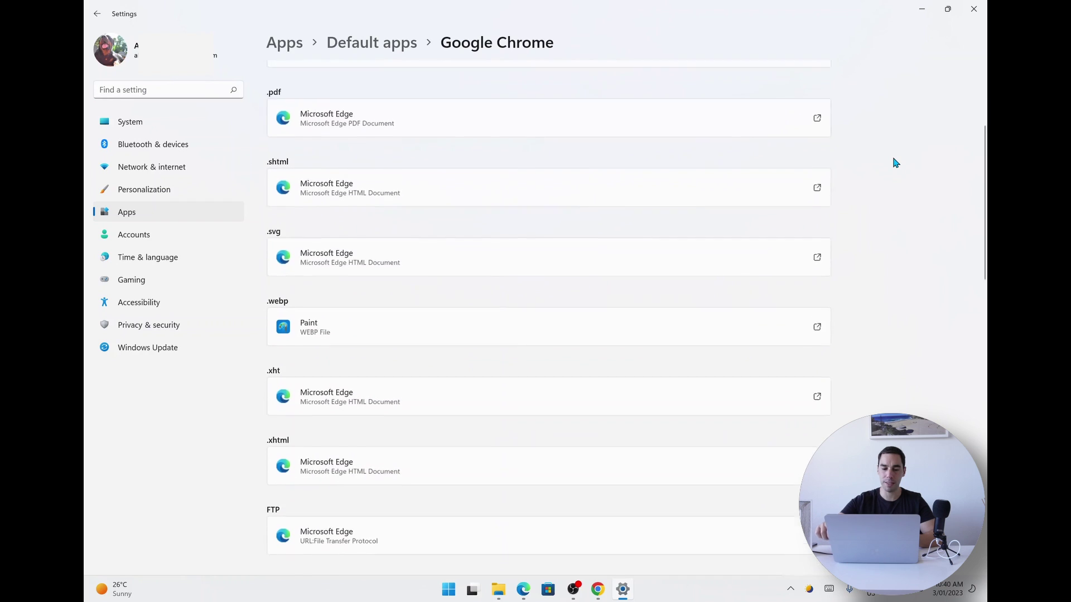
scroll(894, 163, "down", 2)
scroll(894, 163, "down", 1)
scroll(894, 163, "down", 3)
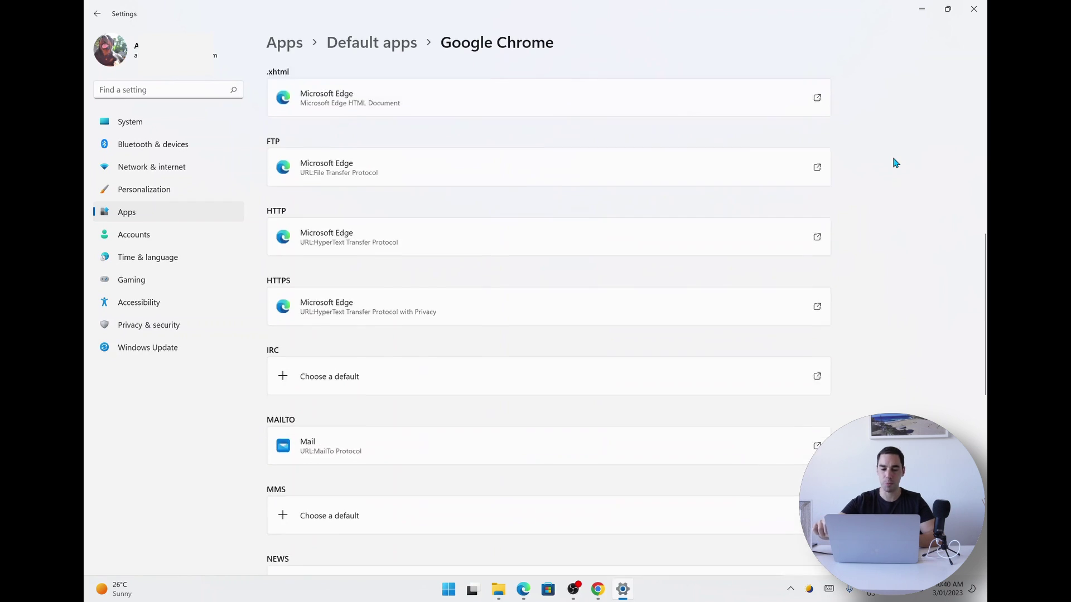
scroll(895, 163, "up", 8)
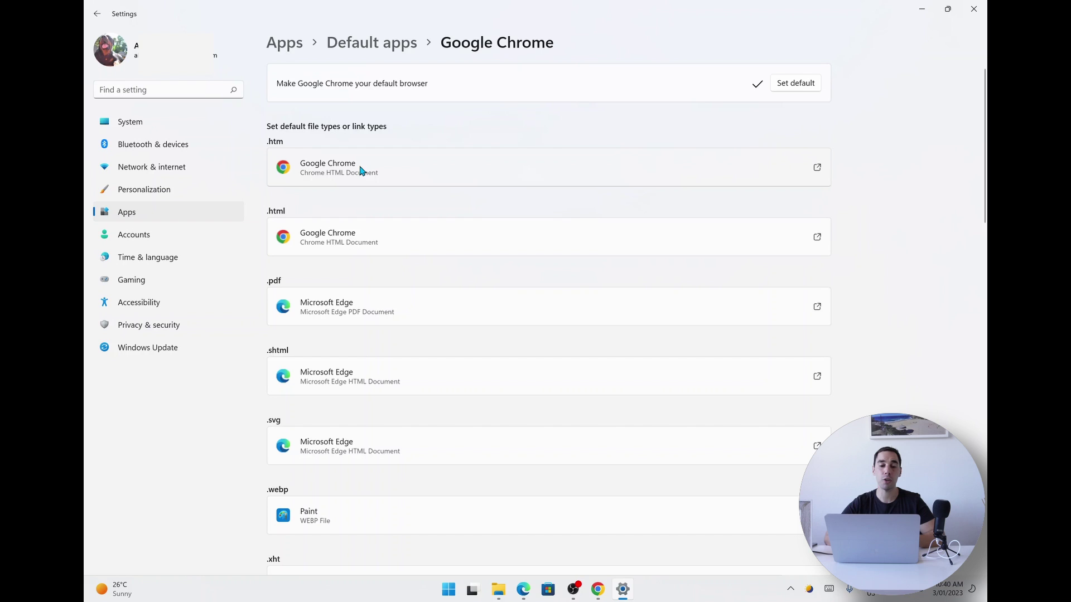
scroll(362, 169, "down", 1)
scroll(361, 170, "down", 1)
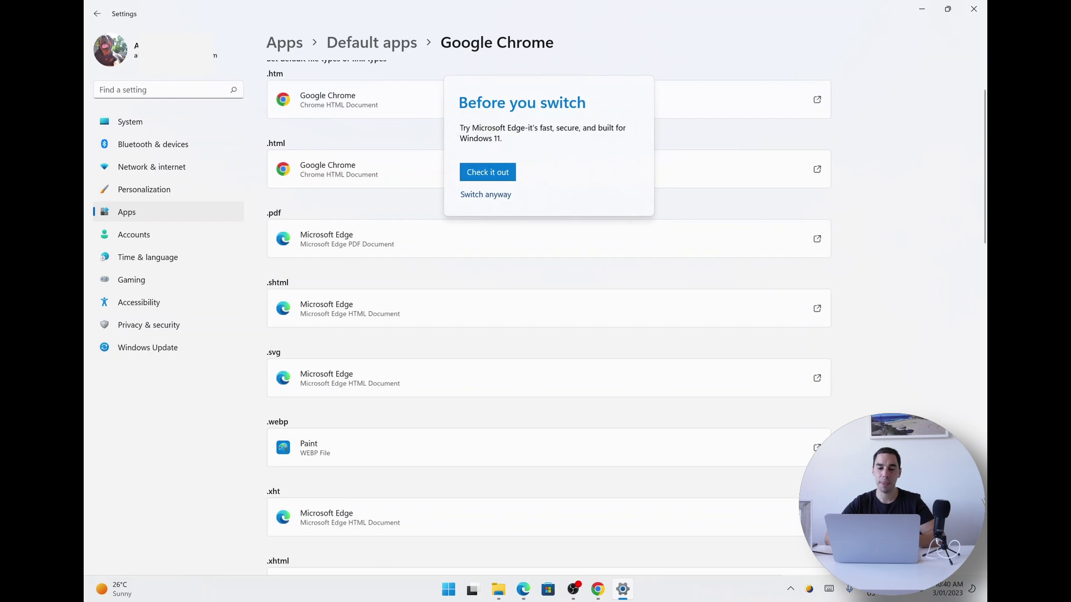
Choose Switch anyway, then select the .pdf row currently set to Microsoft Edge.
left_click(484, 198)
scroll(923, 187, "up", 1)
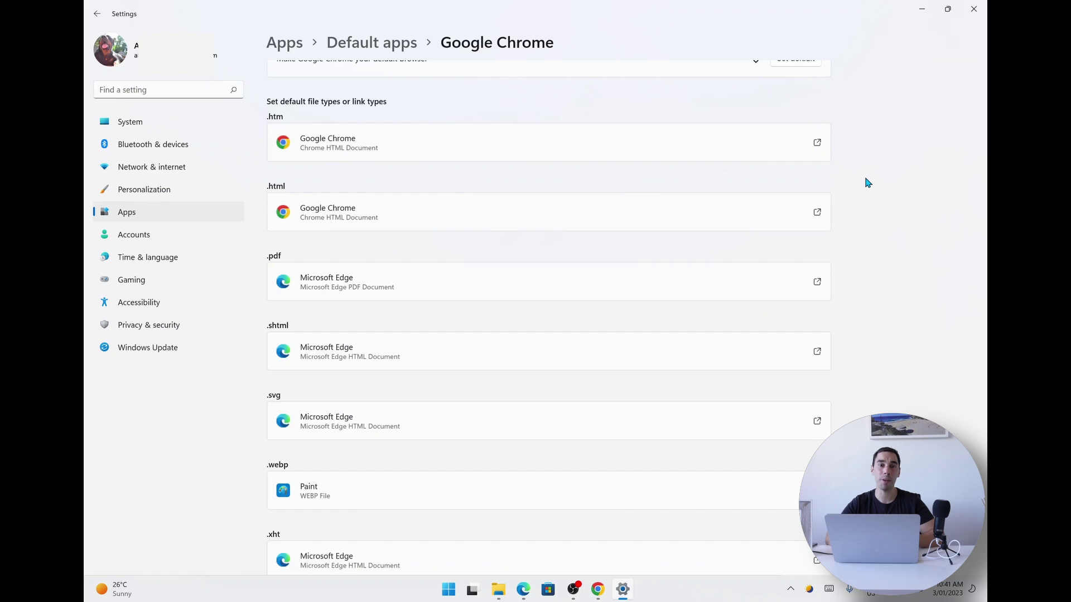
scroll(867, 182, "down", 1)
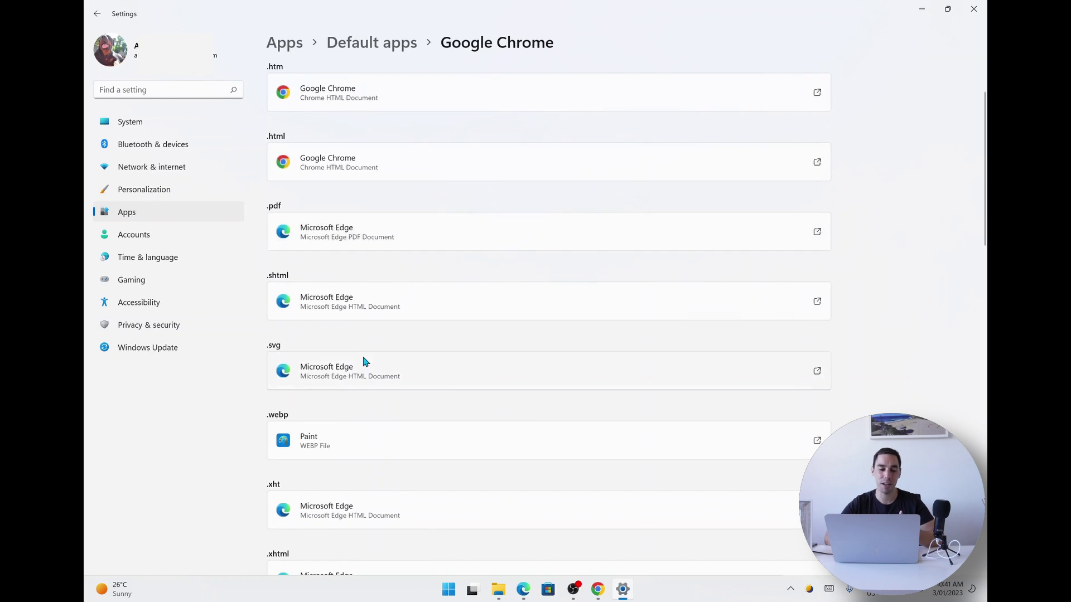
scroll(436, 352, "down", 1)
scroll(364, 362, "up", 2)
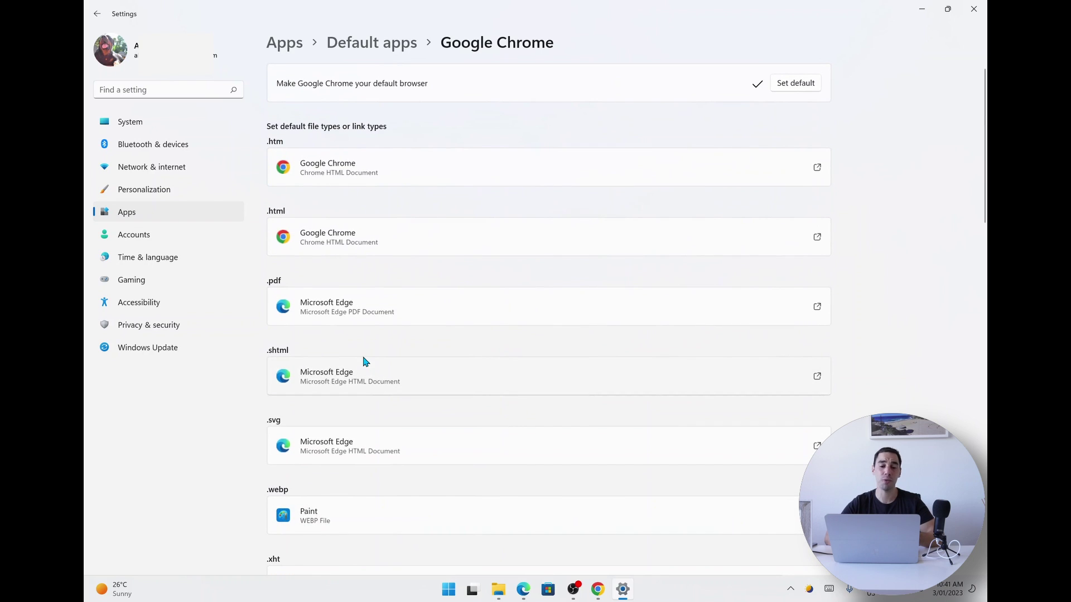
left_click(342, 314)
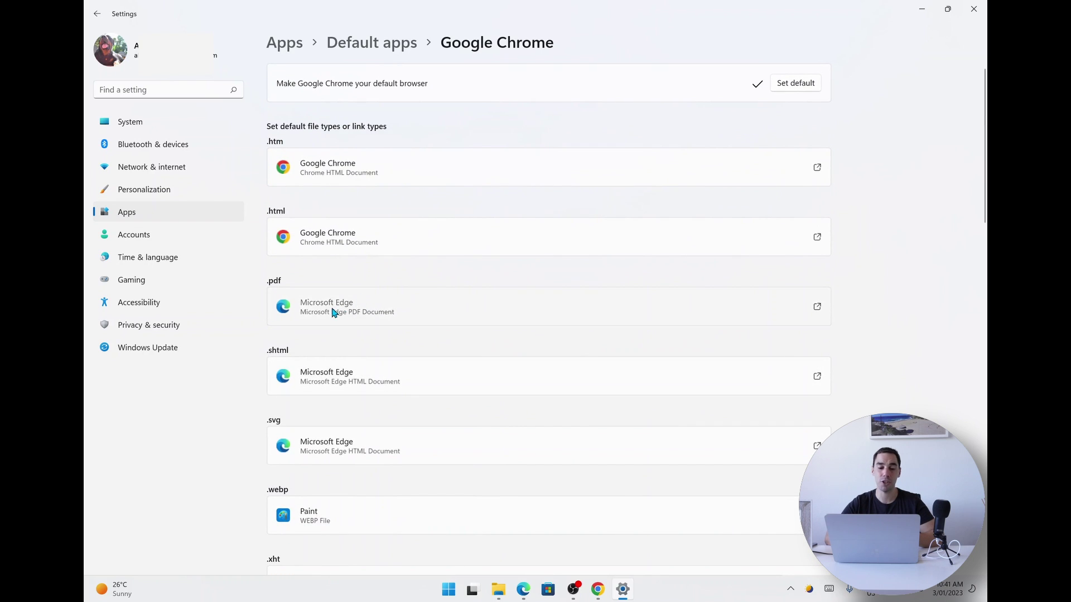